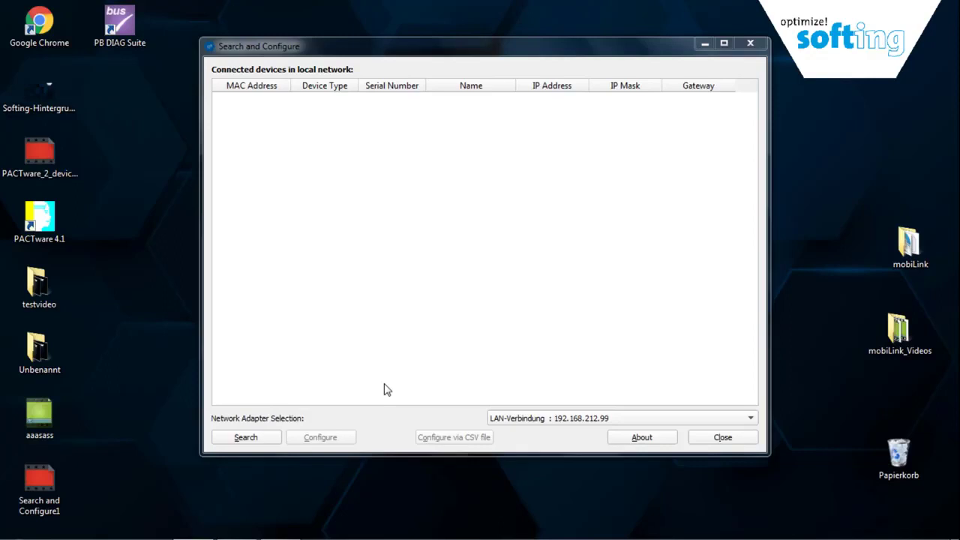
Search for gateways and replace gateway 190500106's IP 192.168.0.10 with 192.168.212.200
{"action": "left_click", "coordinate": [245, 438]}
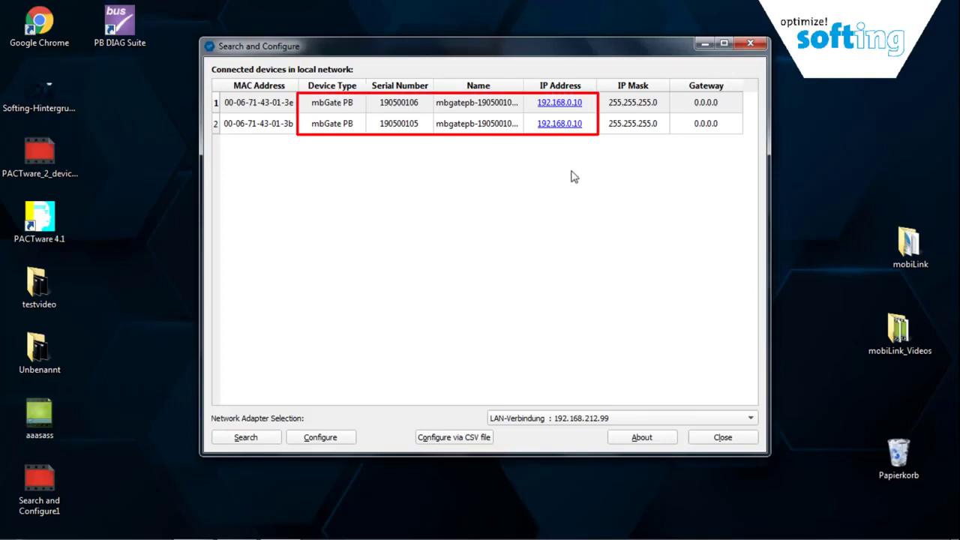
{"action": "double_click", "coordinate": [336, 104]}
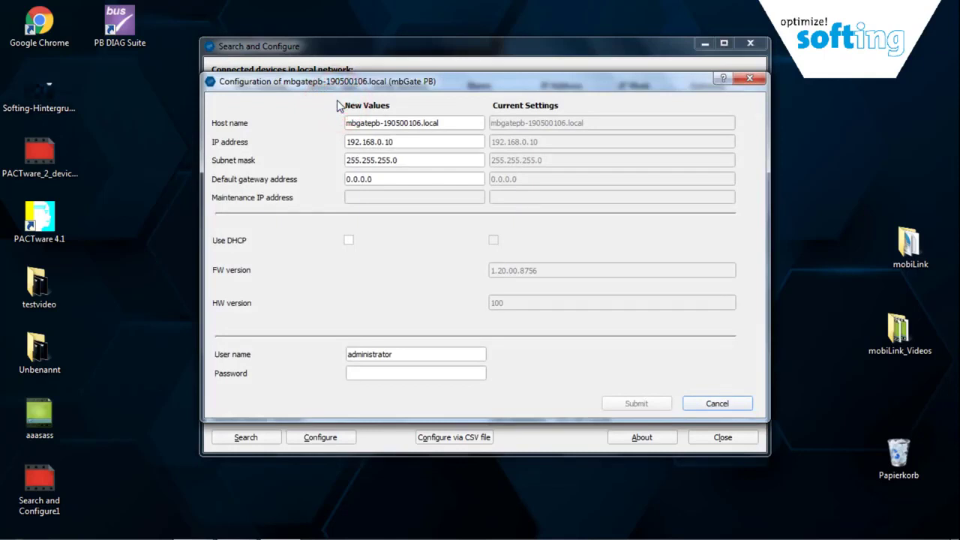
{"action": "left_click_drag", "start_coordinate": [409, 142], "coordinate": [343, 141]}
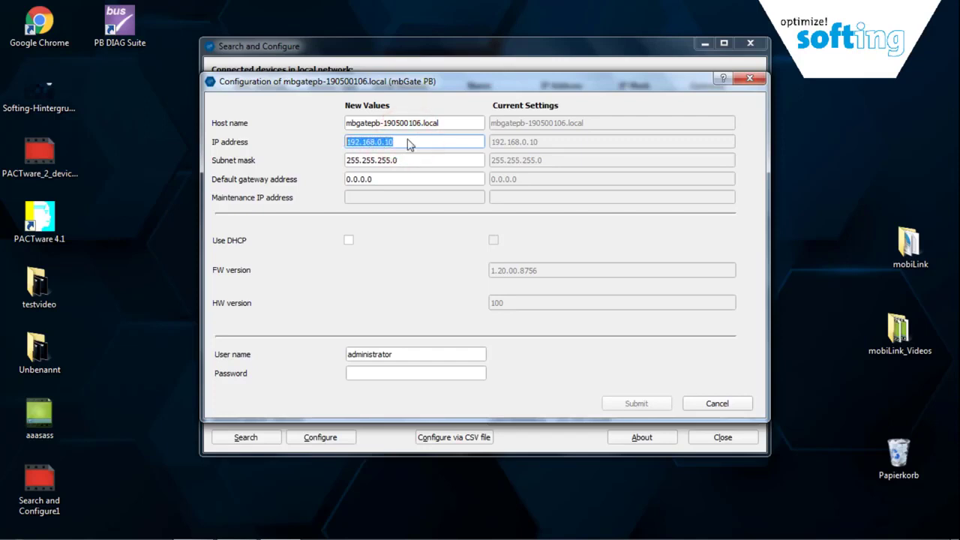
{"action": "type", "text": "19"}
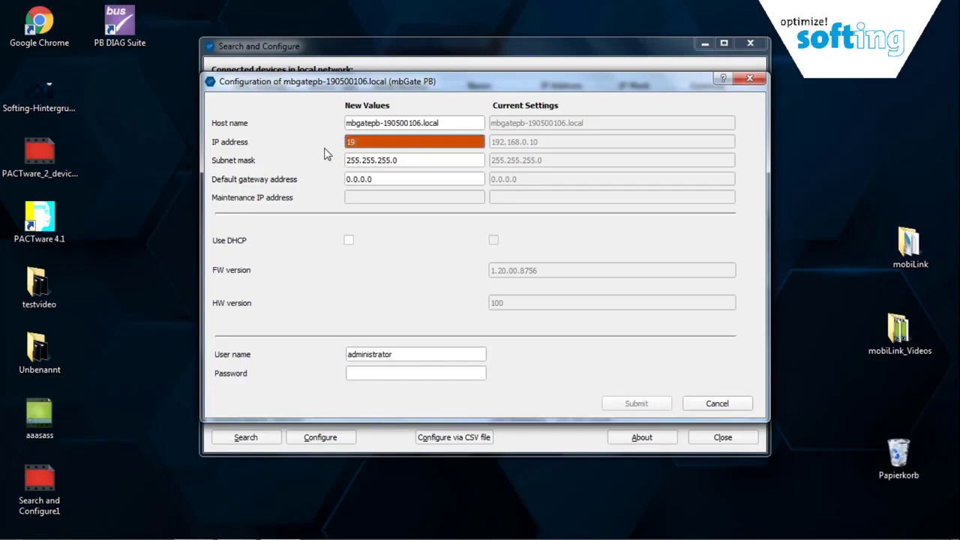
{"action": "type", "text": "2.168.212.200"}
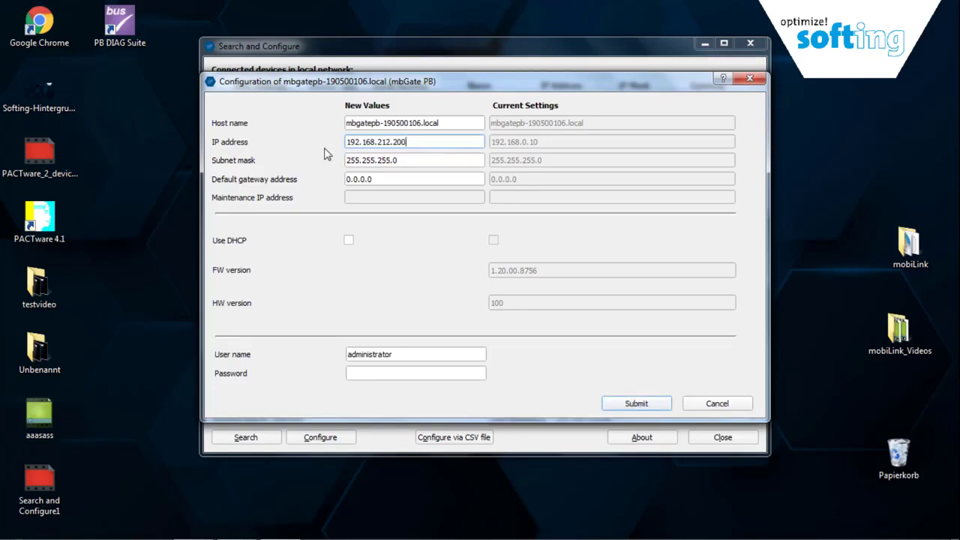
Submit the new IP with the admin password and accept the gateway reboot
{"action": "left_click", "coordinate": [367, 373]}
{"action": "type", "text": "admin"}
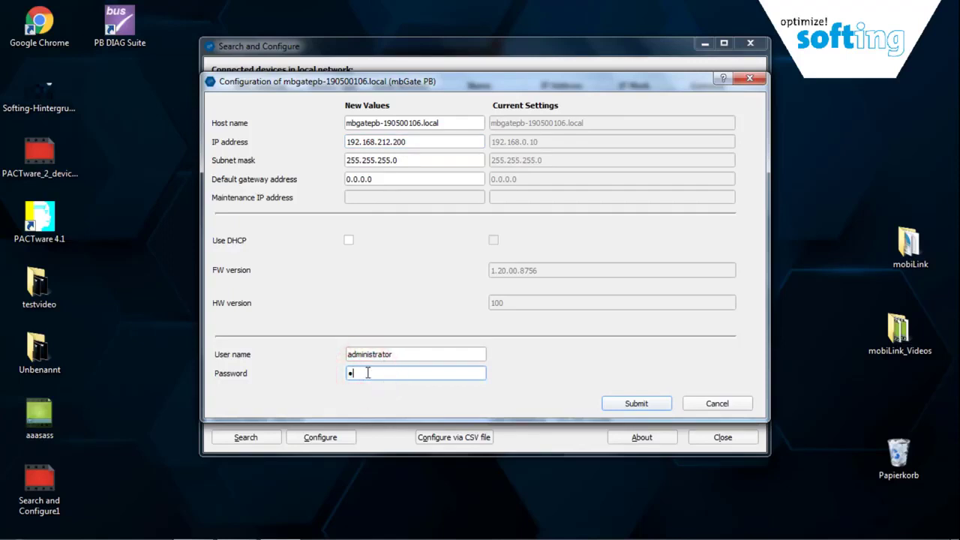
{"action": "type", "text": "in!1"}
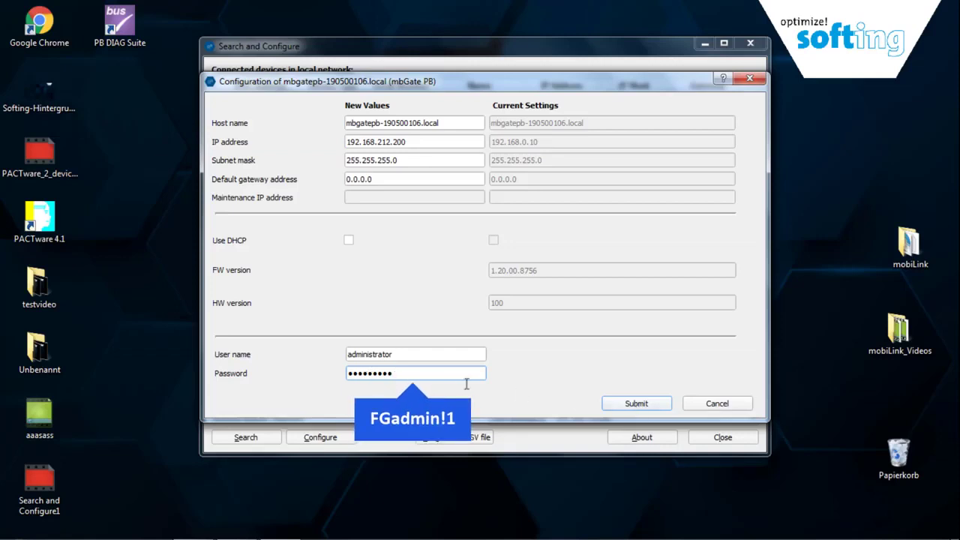
{"action": "left_click", "coordinate": [636, 404]}
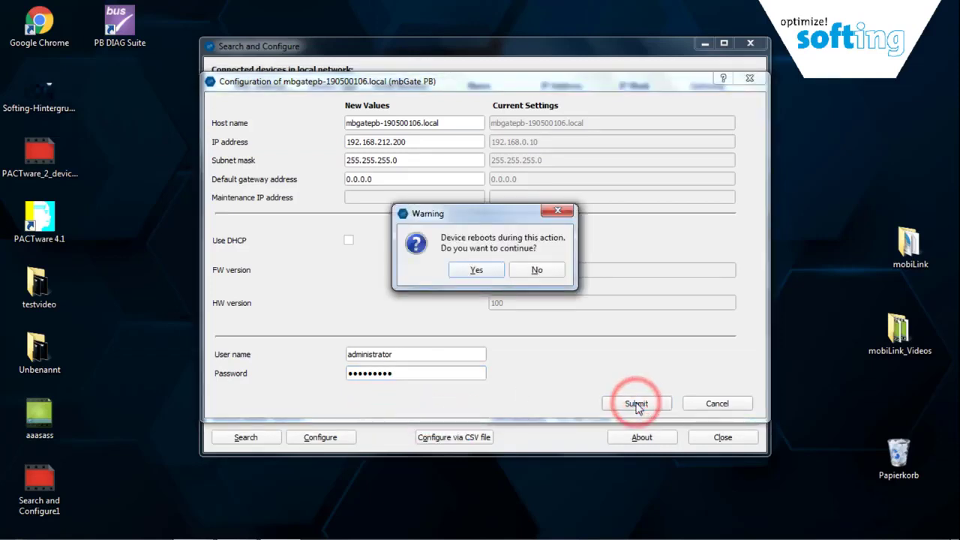
{"action": "left_click", "coordinate": [476, 270]}
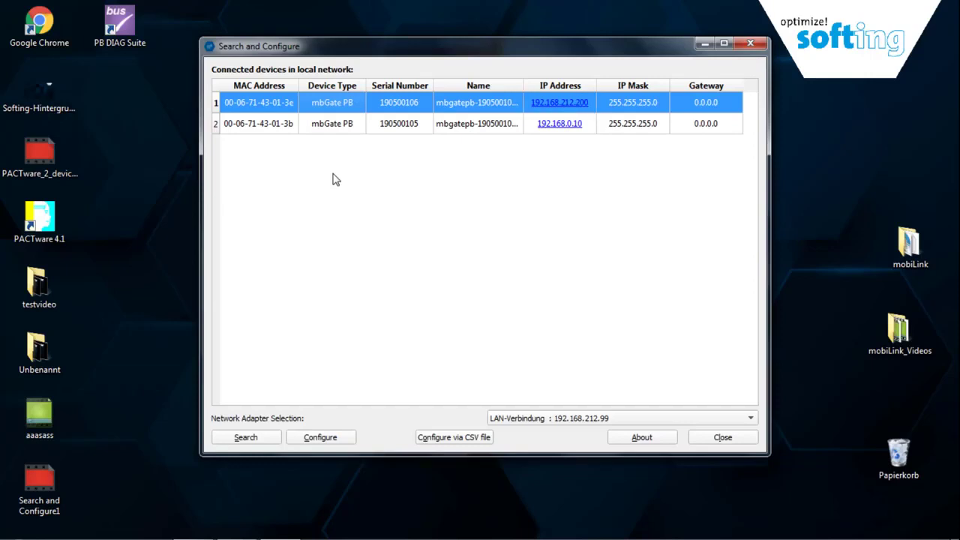
Set gateway 190500105's IP to 192.168.212.201, submit with the admin password, and accept the reboot
{"action": "double_click", "coordinate": [324, 126]}
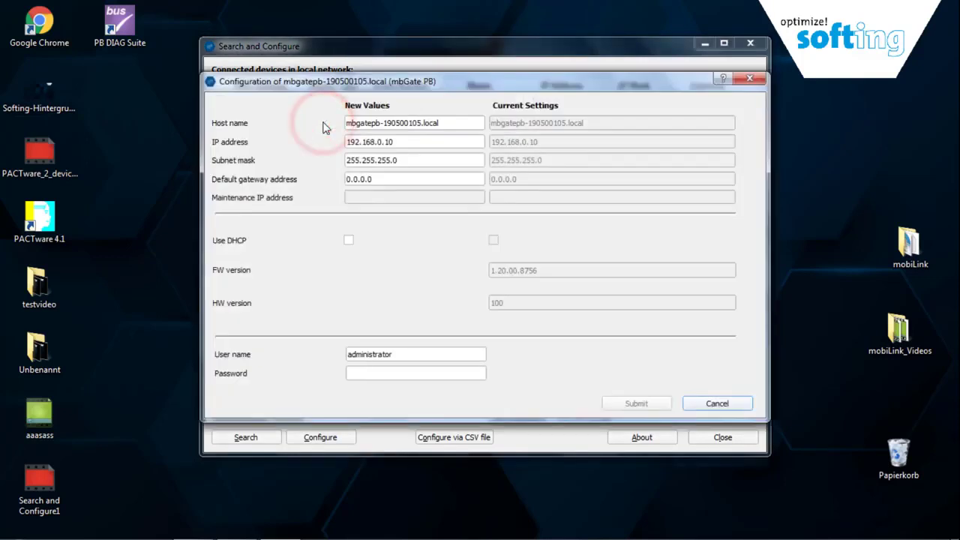
{"action": "triple_click", "coordinate": [413, 141]}
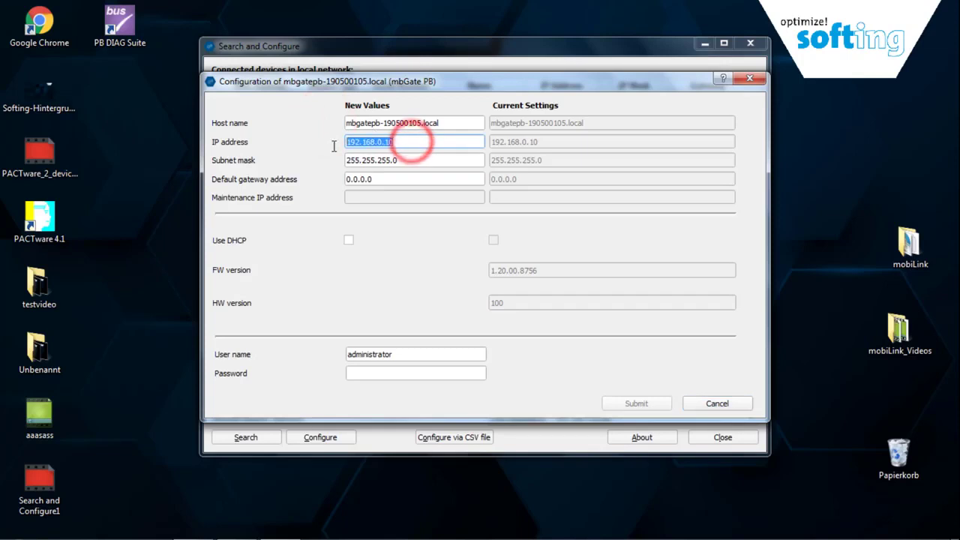
{"action": "type", "text": "192.168.212.201"}
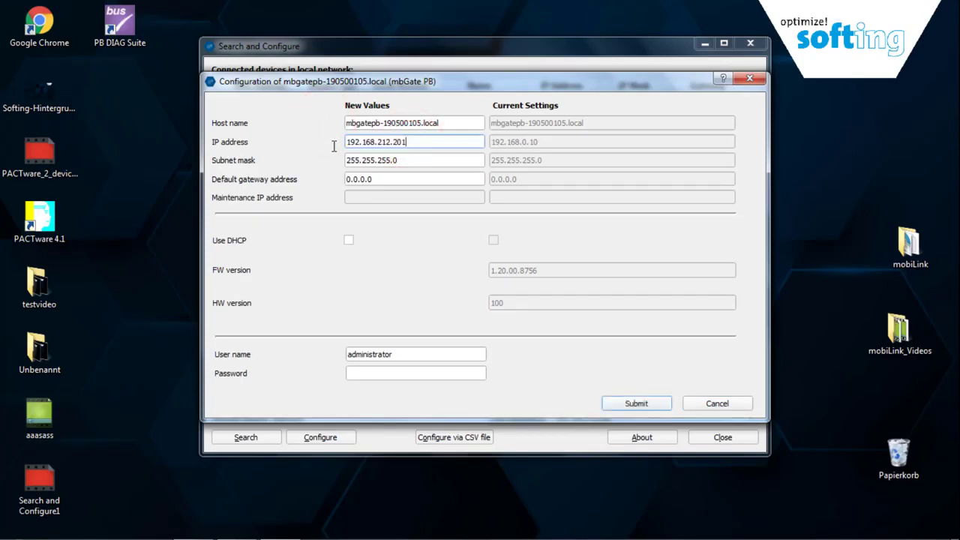
{"action": "left_click", "coordinate": [395, 371]}
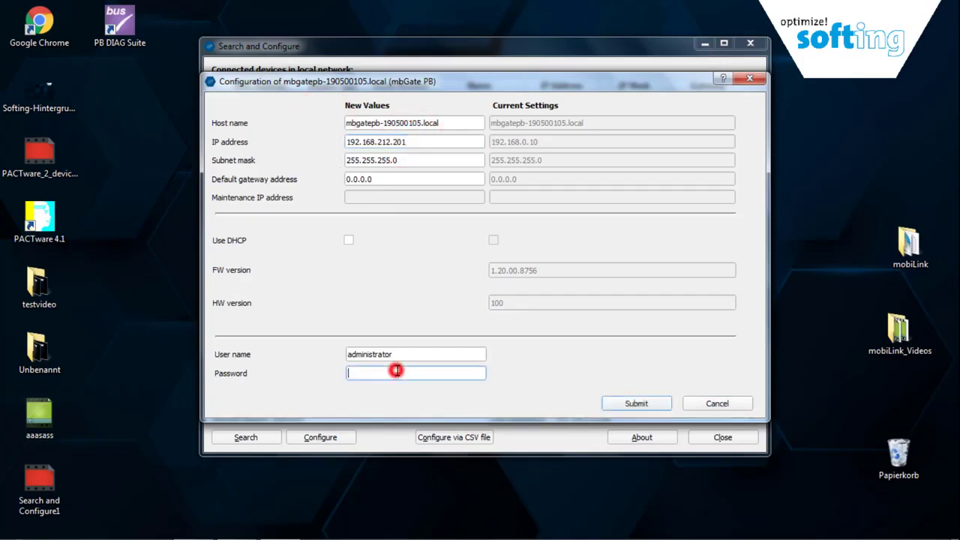
{"action": "type", "text": "aGadmin"}
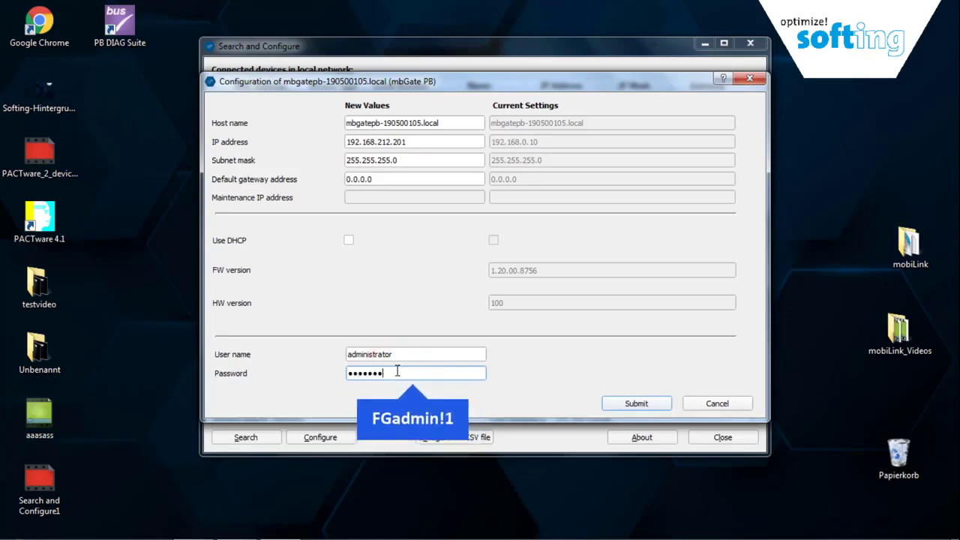
{"action": "type", "text": "!1"}
{"action": "left_click", "coordinate": [618, 404]}
{"action": "left_click", "coordinate": [490, 271]}
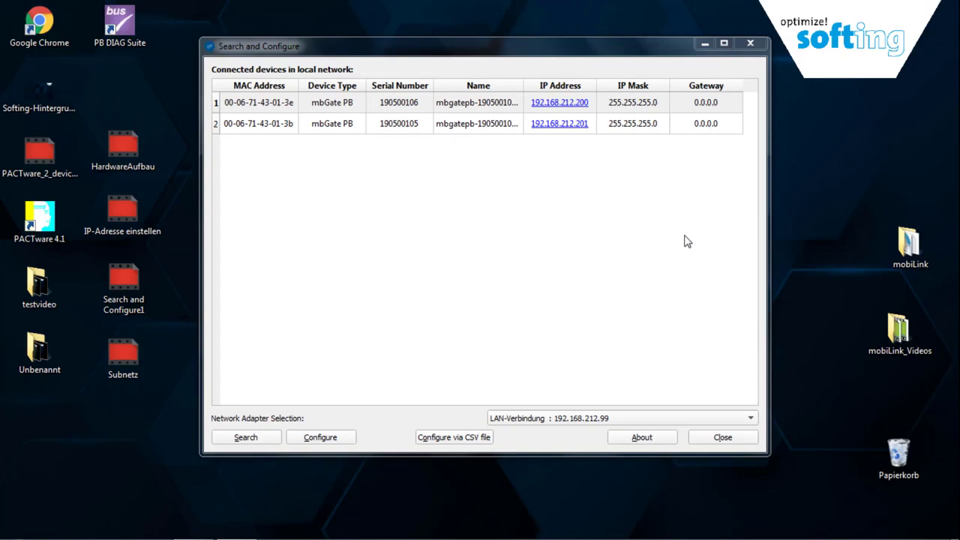
Log in to the 192.168.212.200 web interface as administrator and copy its Host ID
{"action": "left_click", "coordinate": [554, 105]}
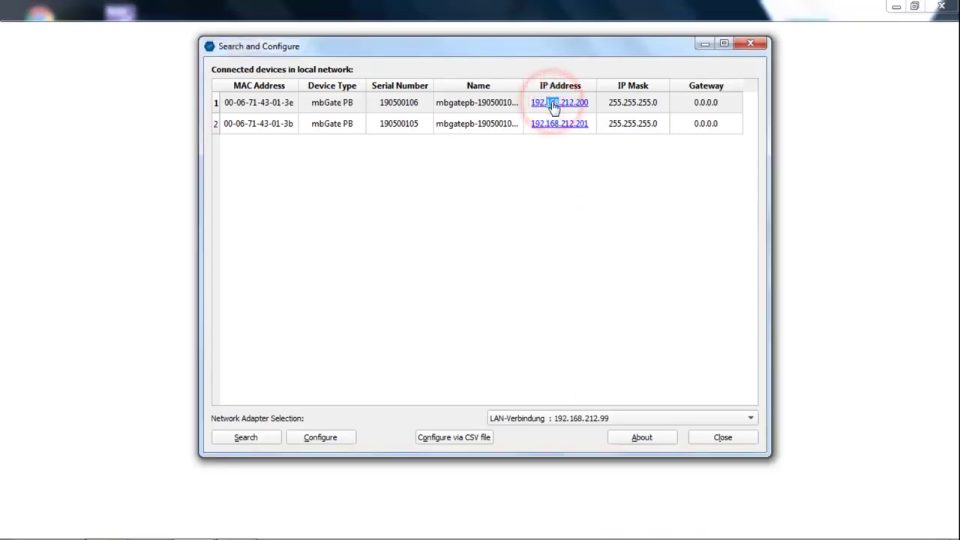
{"action": "left_click", "coordinate": [704, 45]}
{"action": "left_click", "coordinate": [342, 257]}
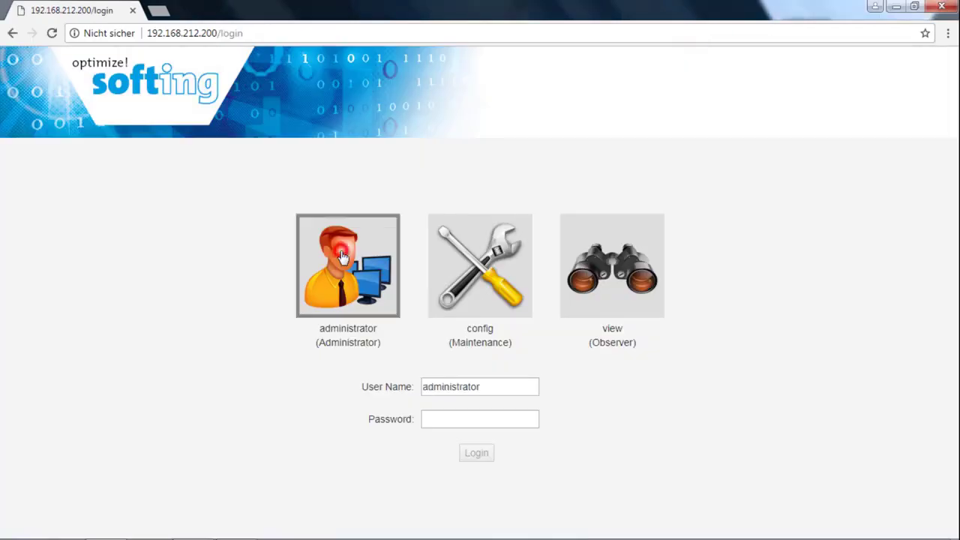
{"action": "left_click", "coordinate": [449, 420]}
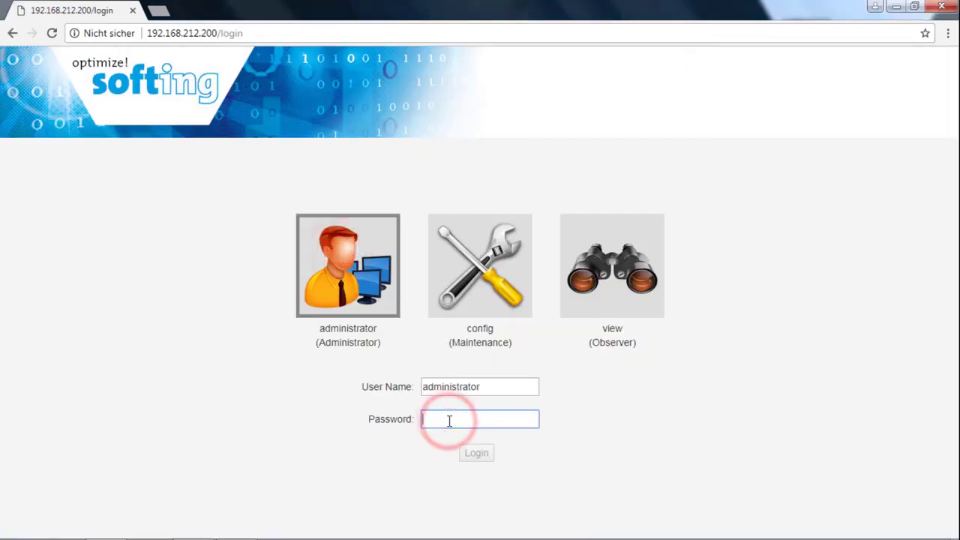
{"action": "type", "text": "FGadmin!1"}
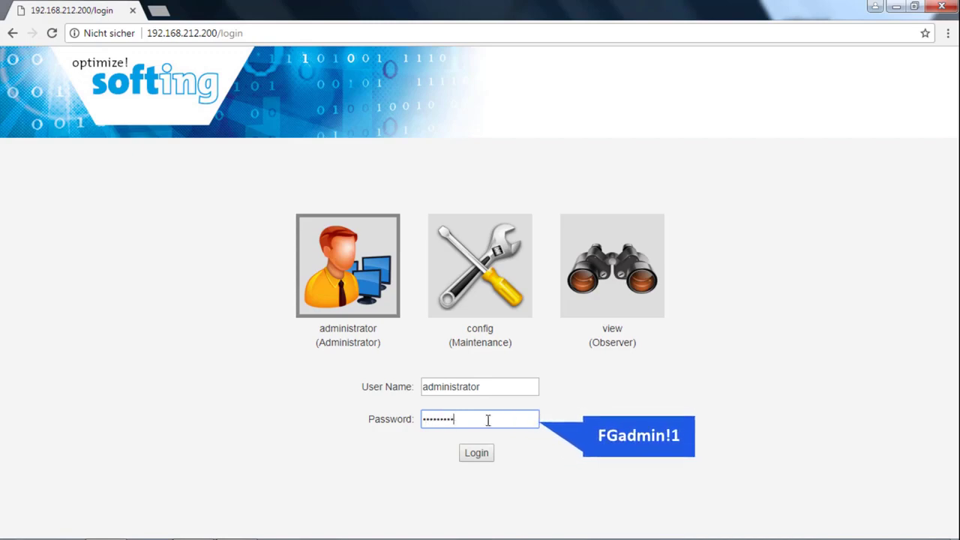
{"action": "left_click", "coordinate": [475, 453]}
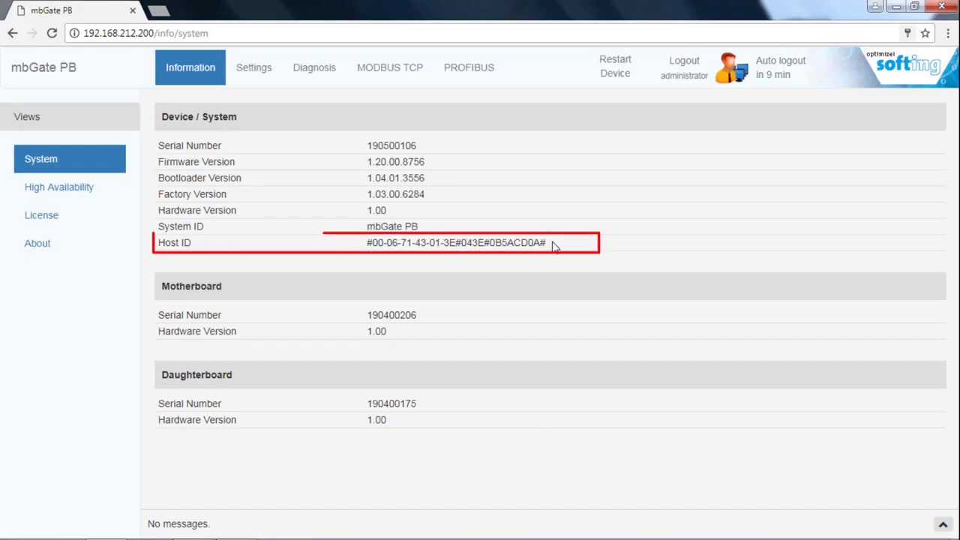
{"action": "mouse_move", "coordinate": [553, 247]}
{"action": "left_mouse_down"}
{"action": "mouse_move", "coordinate": [397, 246]}
{"action": "mouse_move", "coordinate": [345, 258]}
{"action": "left_mouse_up"}
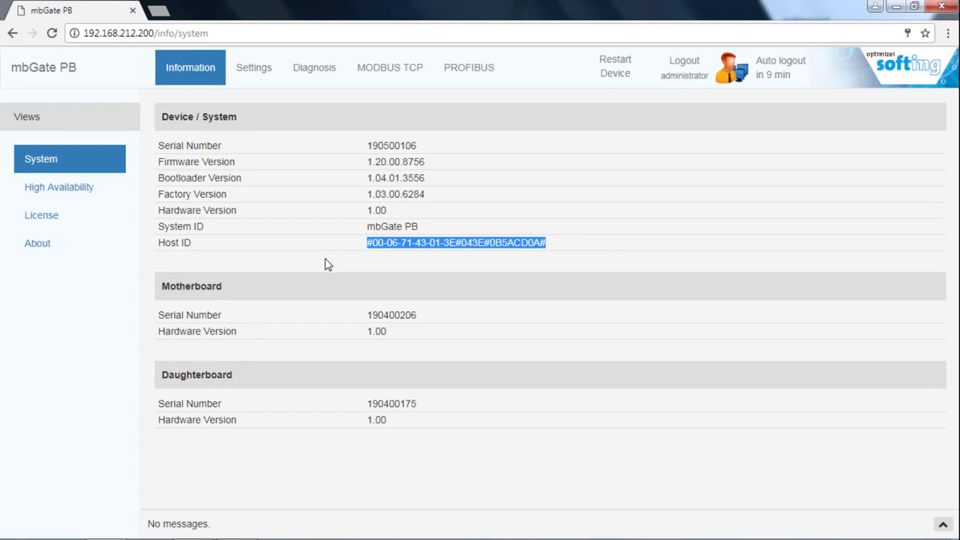
{"action": "left_click", "coordinate": [555, 248]}
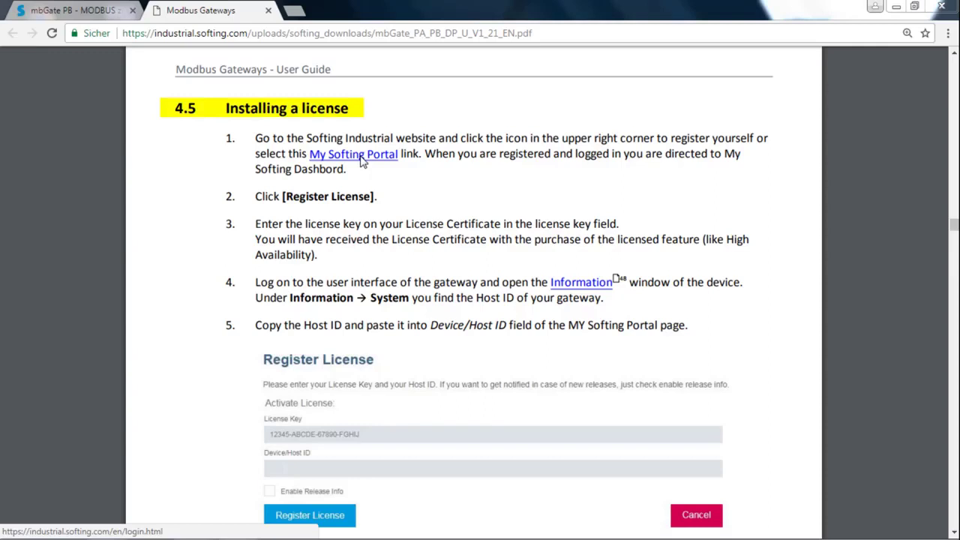
Sign in to the My Softing portal with the account password and open the Register License form
{"action": "left_click", "coordinate": [362, 159]}
{"action": "left_click", "coordinate": [195, 223]}
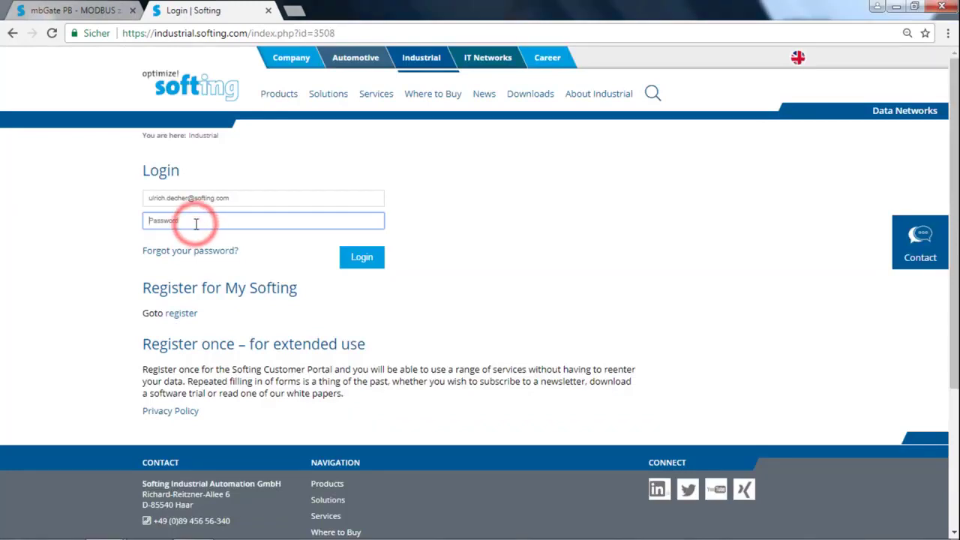
{"action": "type", "text": "s••••"}
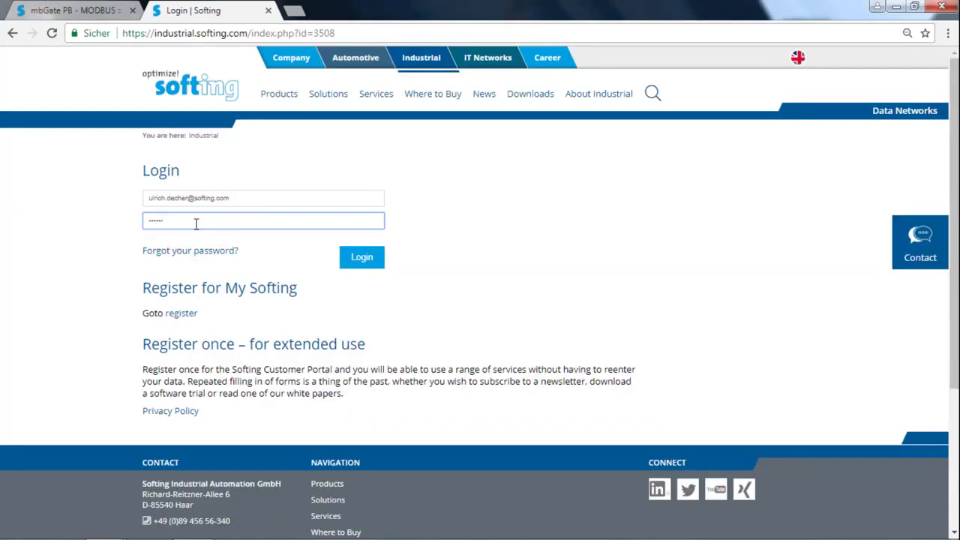
{"action": "type", "text": "••"}
{"action": "left_click", "coordinate": [357, 263]}
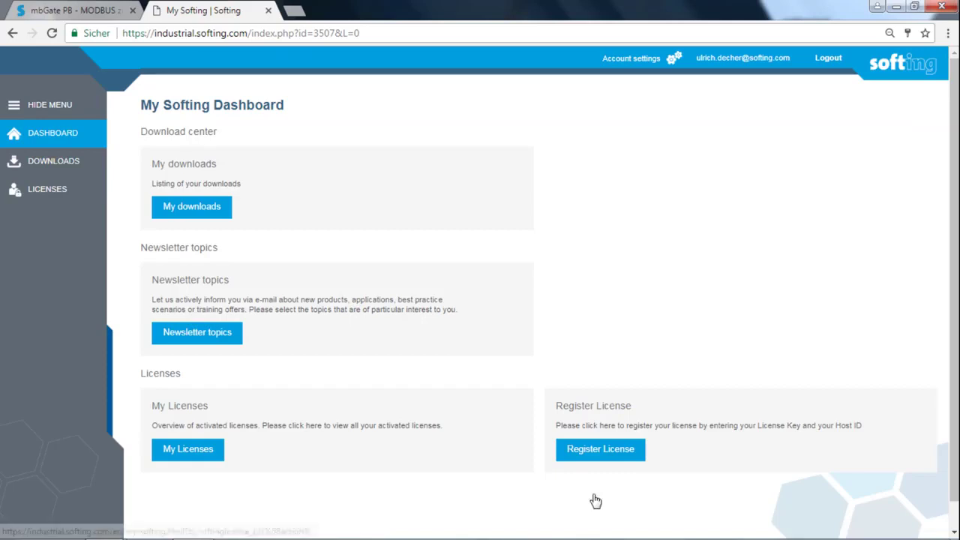
{"action": "left_click", "coordinate": [605, 449]}
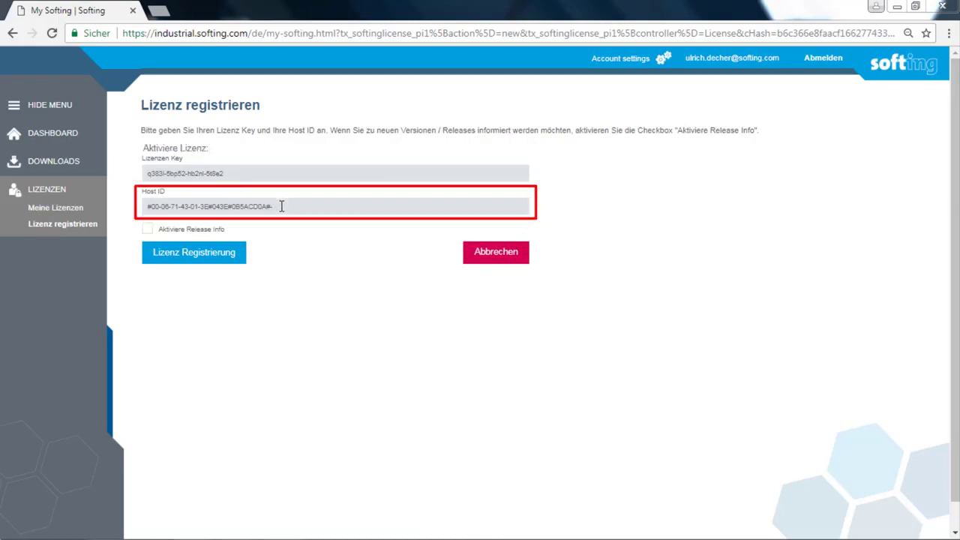
Register the license and save LIC_mbGatePB_HA_20191106_110819 to the Downloads folder
{"action": "left_click", "coordinate": [201, 261]}
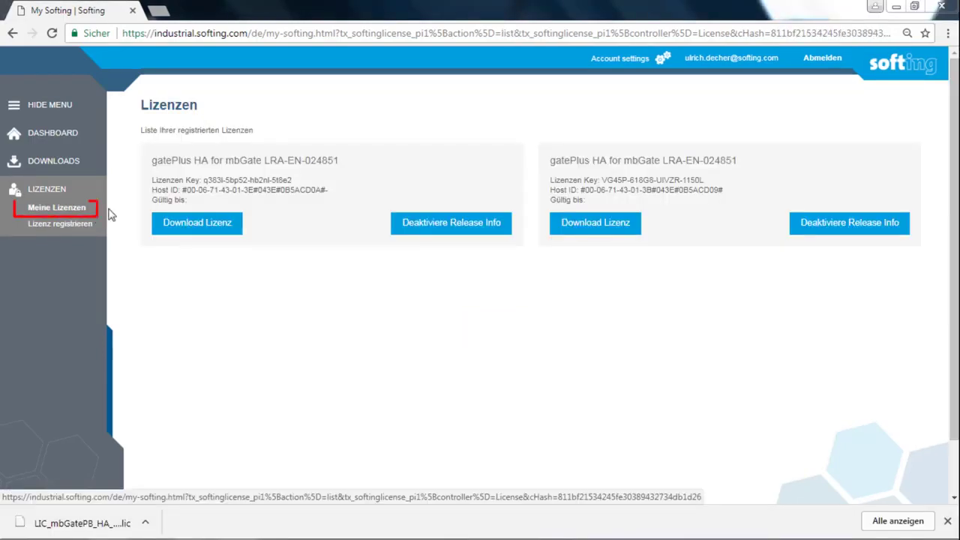
{"action": "left_click", "coordinate": [205, 224]}
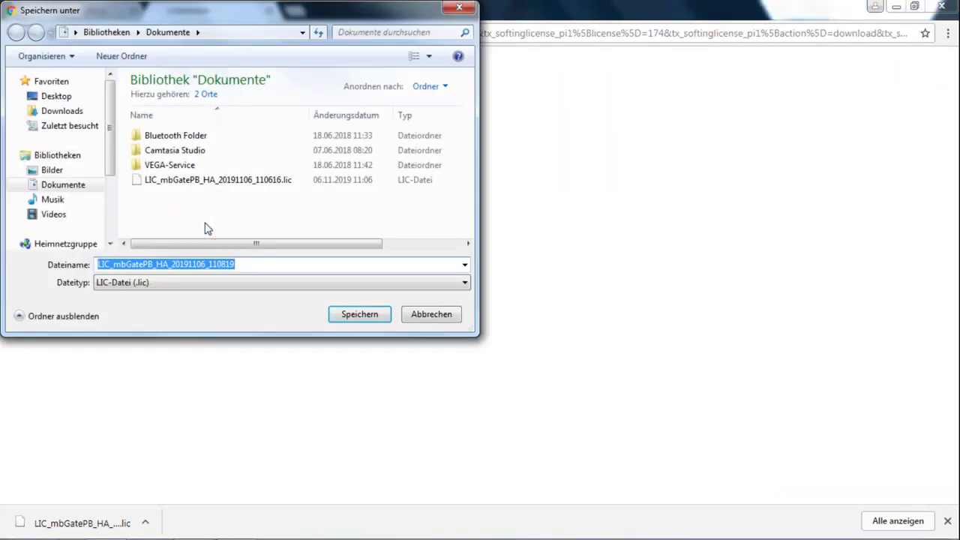
{"action": "left_click", "coordinate": [64, 113]}
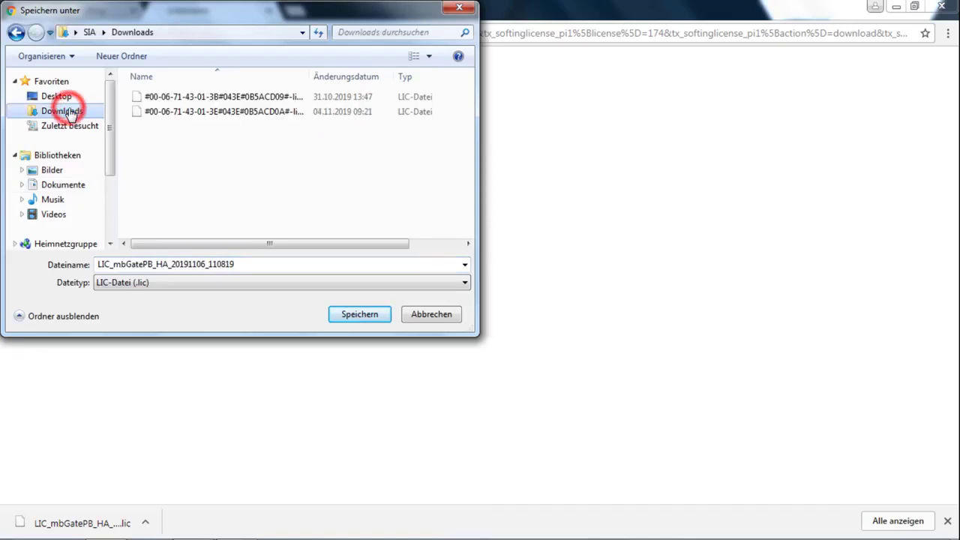
{"action": "left_click", "coordinate": [347, 315]}
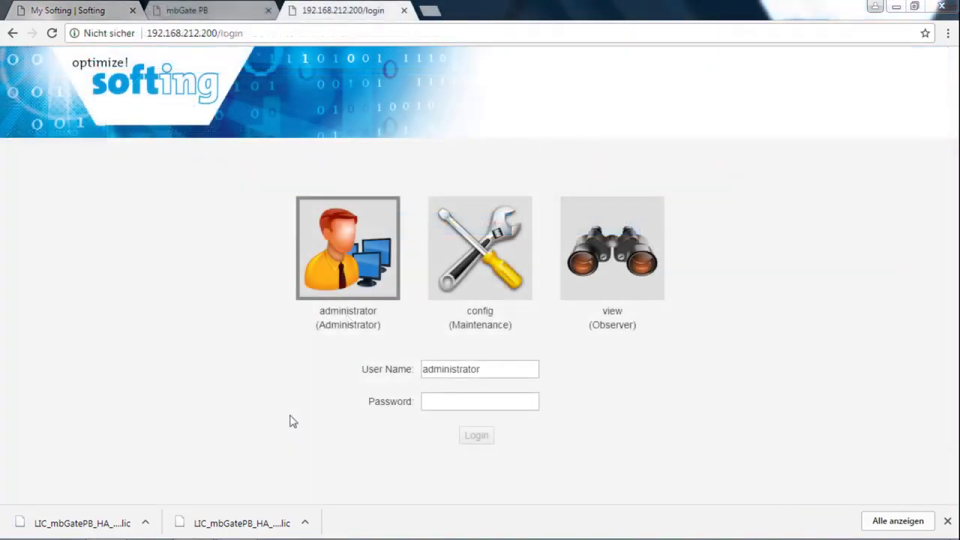
Log in to gateway 192.168.212.200 as administrator and go to Settings > Licensing
{"action": "left_click", "coordinate": [441, 404]}
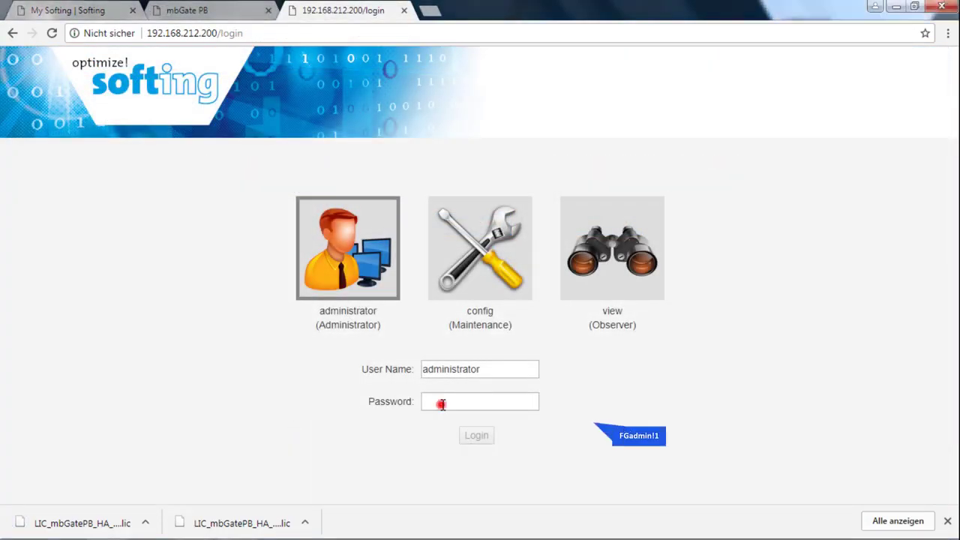
{"action": "type", "text": "FG"}
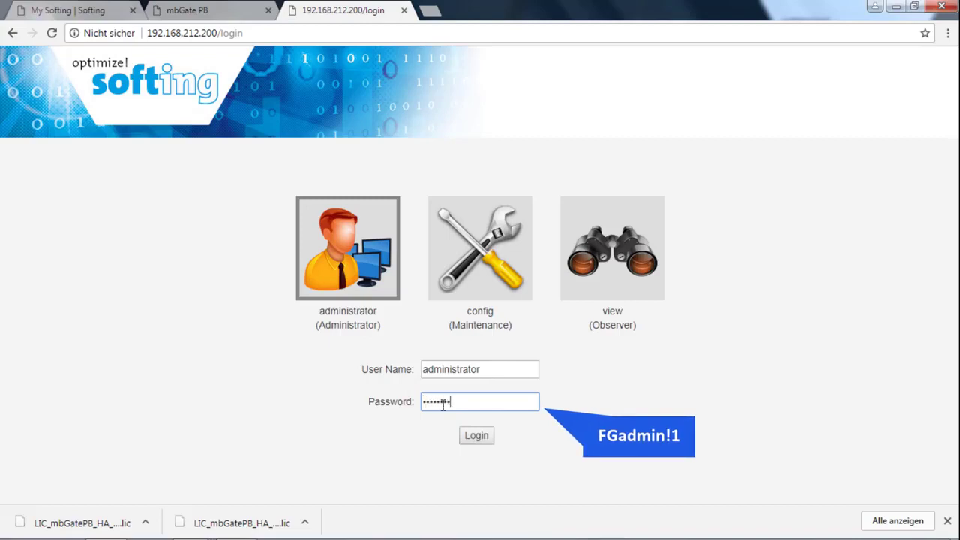
{"action": "key", "text": "Return"}
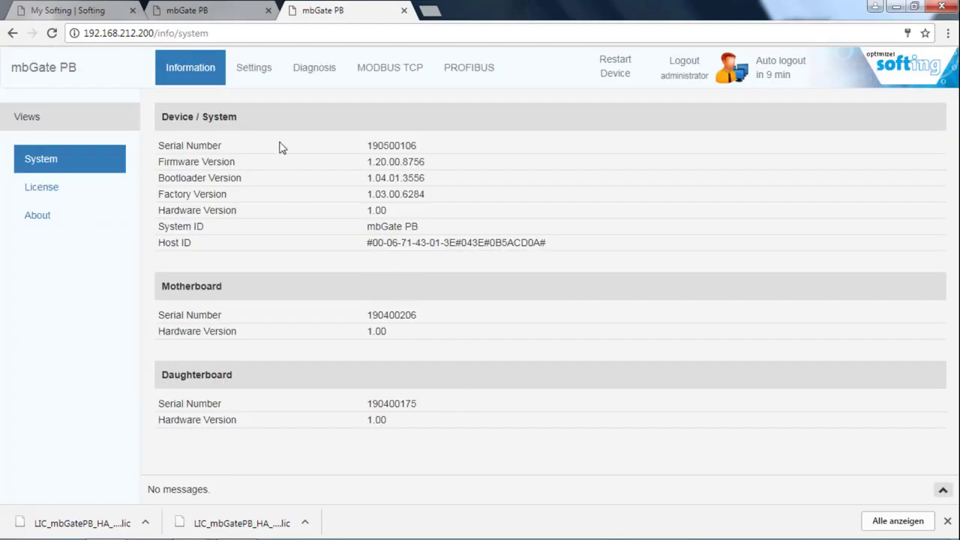
{"action": "left_click", "coordinate": [255, 69]}
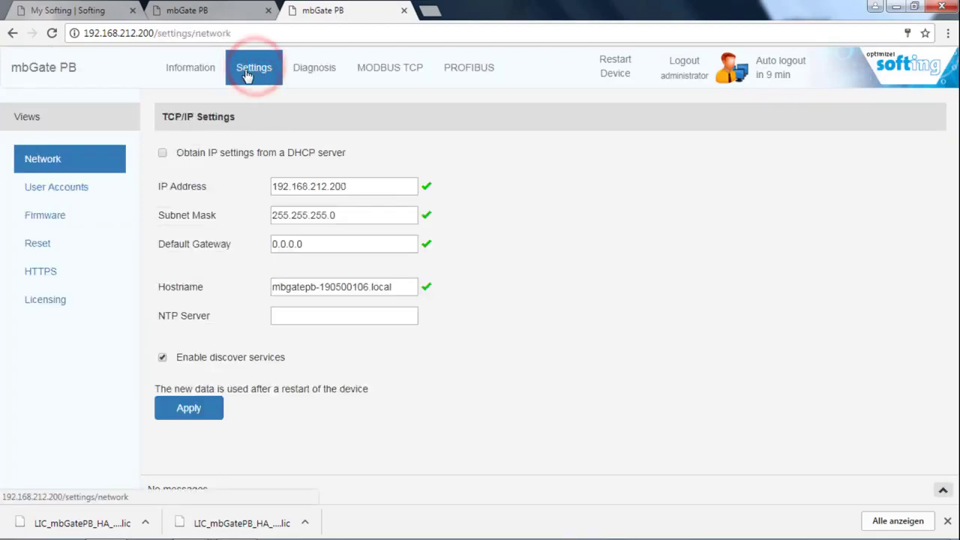
{"action": "left_click", "coordinate": [48, 300]}
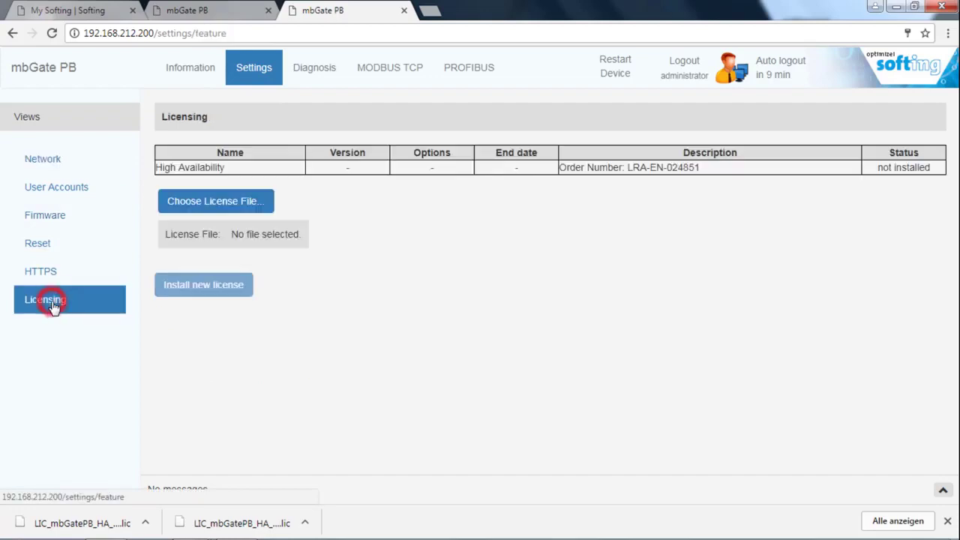
Install the matching High Availability .lic file and confirm the device restart
{"action": "left_click", "coordinate": [222, 209]}
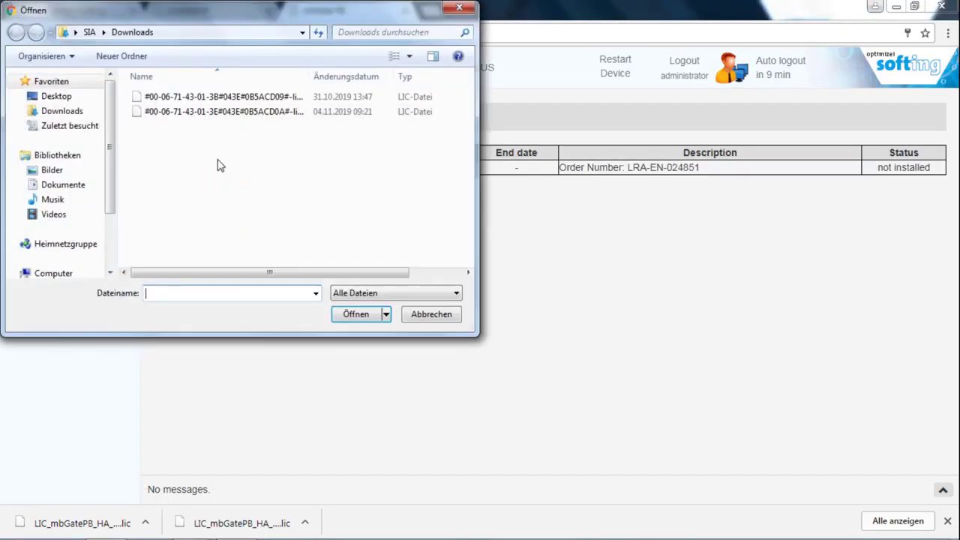
{"action": "left_click", "coordinate": [225, 111]}
{"action": "left_click", "coordinate": [355, 315]}
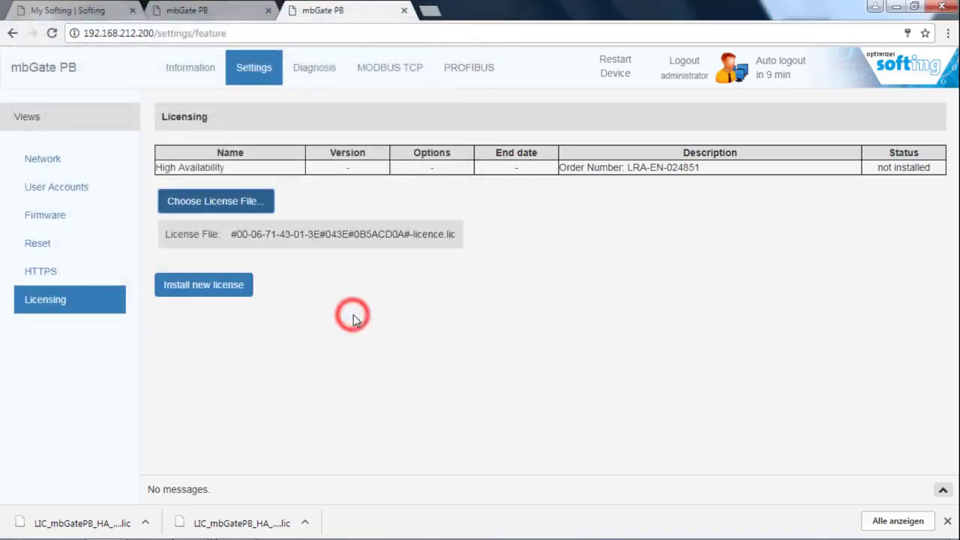
{"action": "left_click", "coordinate": [201, 292]}
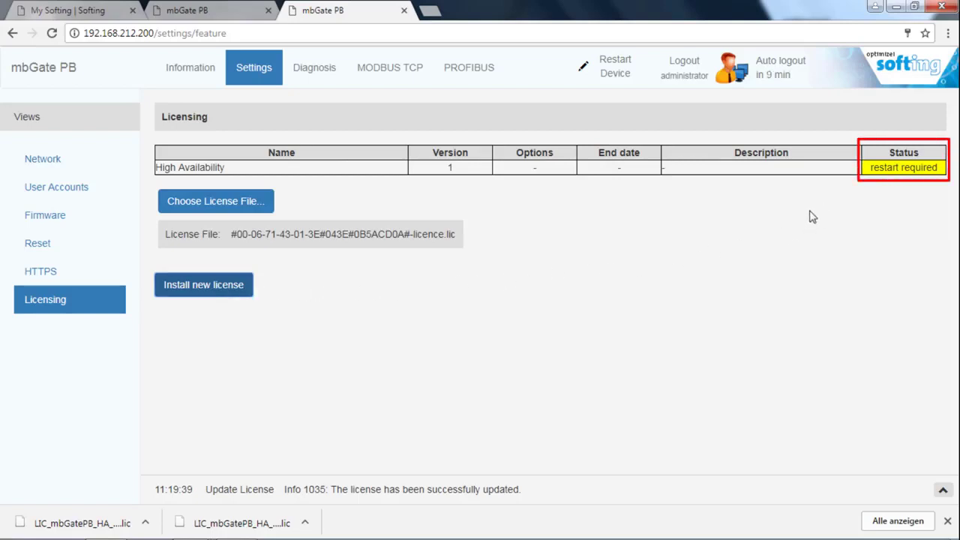
{"action": "left_click", "coordinate": [614, 66]}
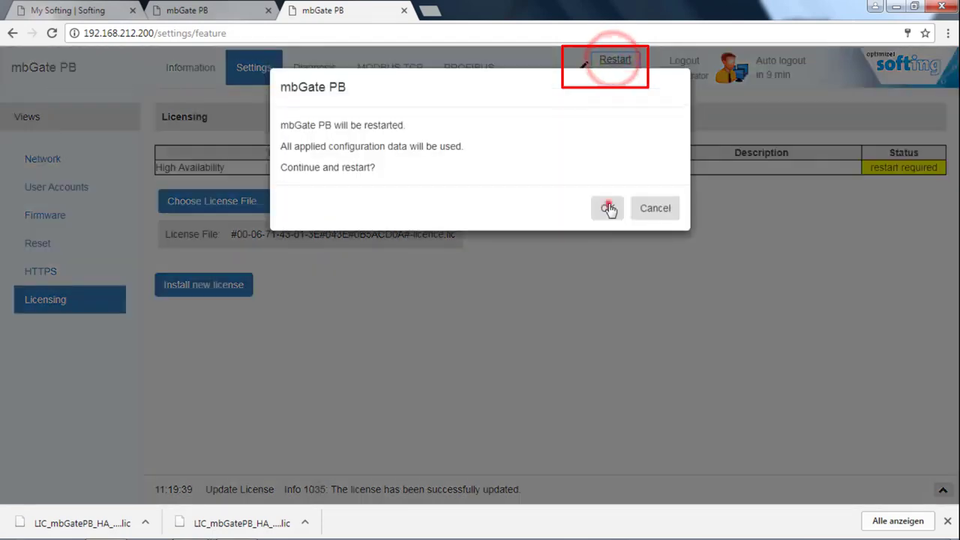
{"action": "left_click", "coordinate": [608, 205]}
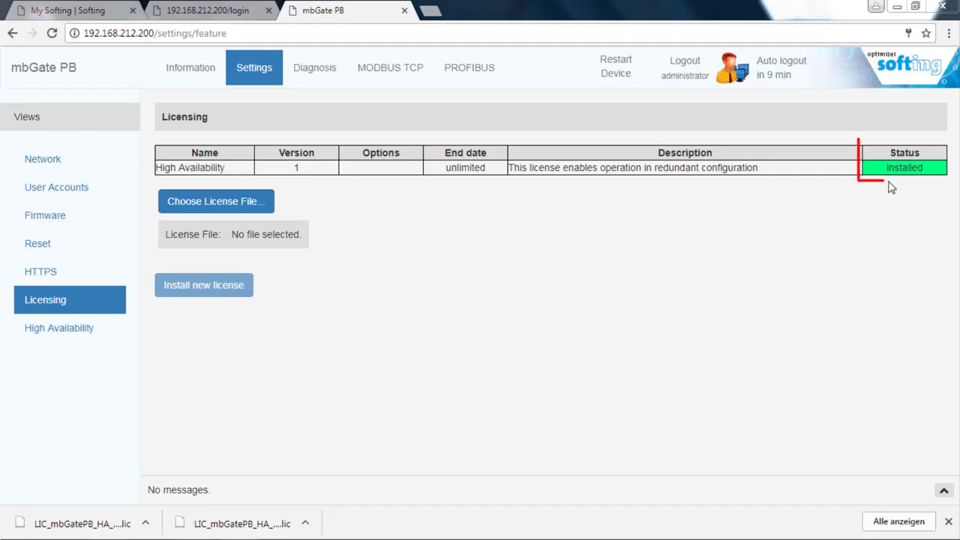
Turn on High Availability with gateway pair tag 'PROFIBUS' and apply it
{"action": "left_click", "coordinate": [67, 327]}
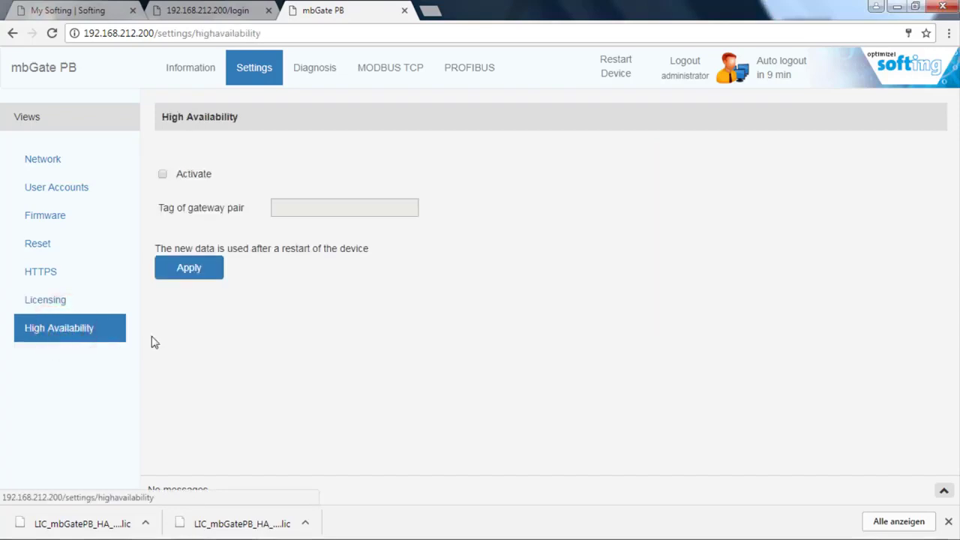
{"action": "left_click", "coordinate": [163, 175]}
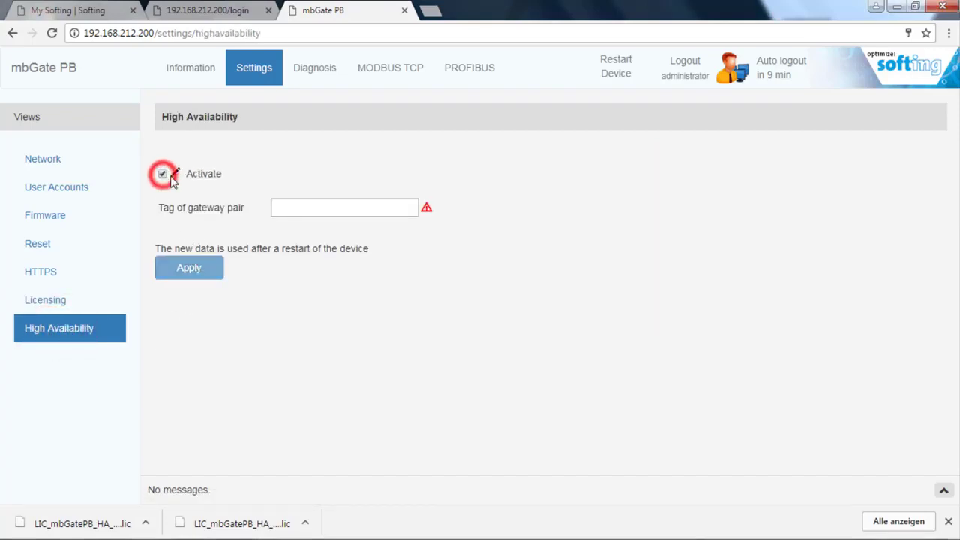
{"action": "left_click", "coordinate": [285, 208]}
{"action": "type", "text": "PROFIBUS"}
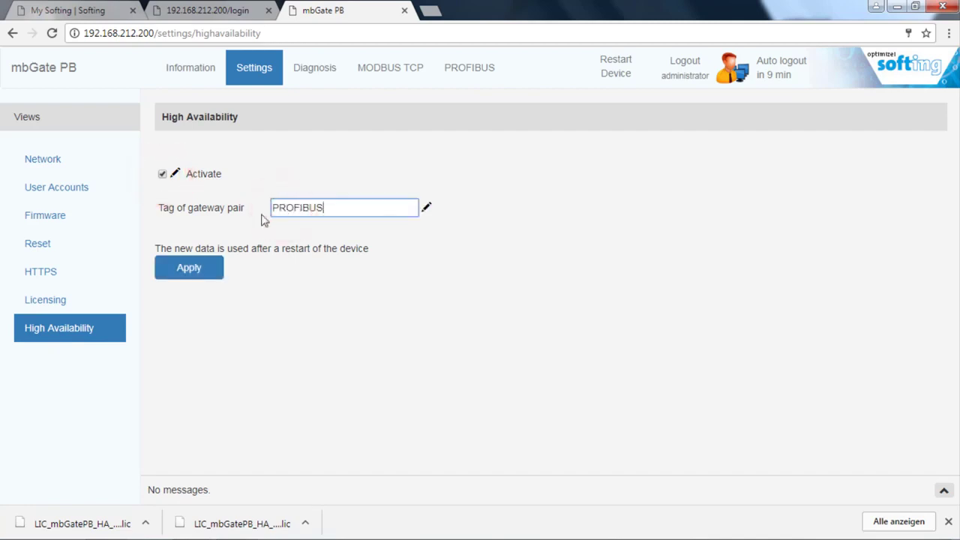
{"action": "left_click", "coordinate": [192, 274]}
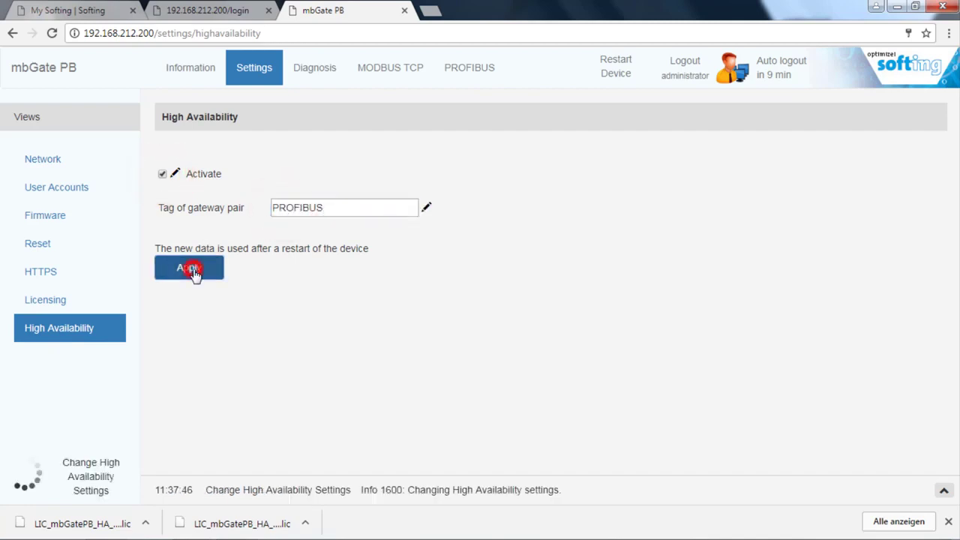